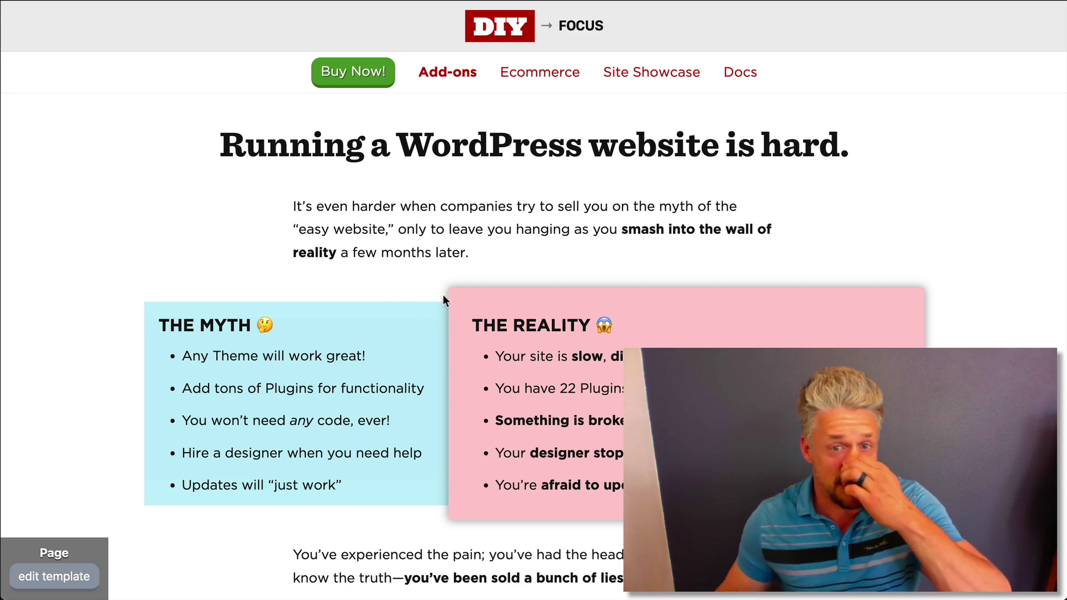
Scroll down and back up through the Focus sales page to review its sections.
scroll(482, 261, "down", 1)
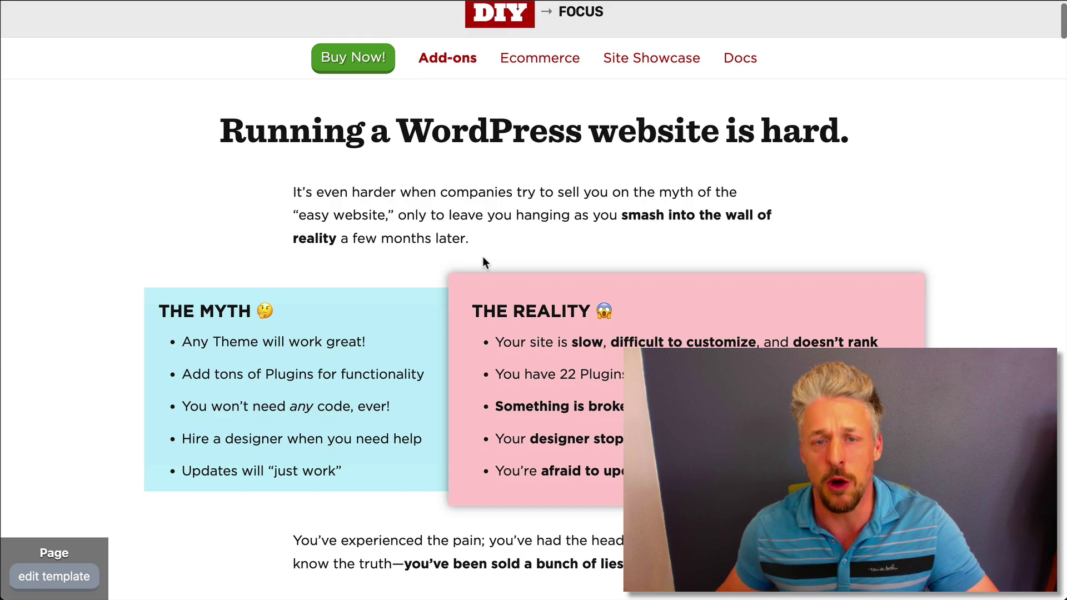
scroll(512, 421, "down", 5)
scroll(512, 422, "down", 1)
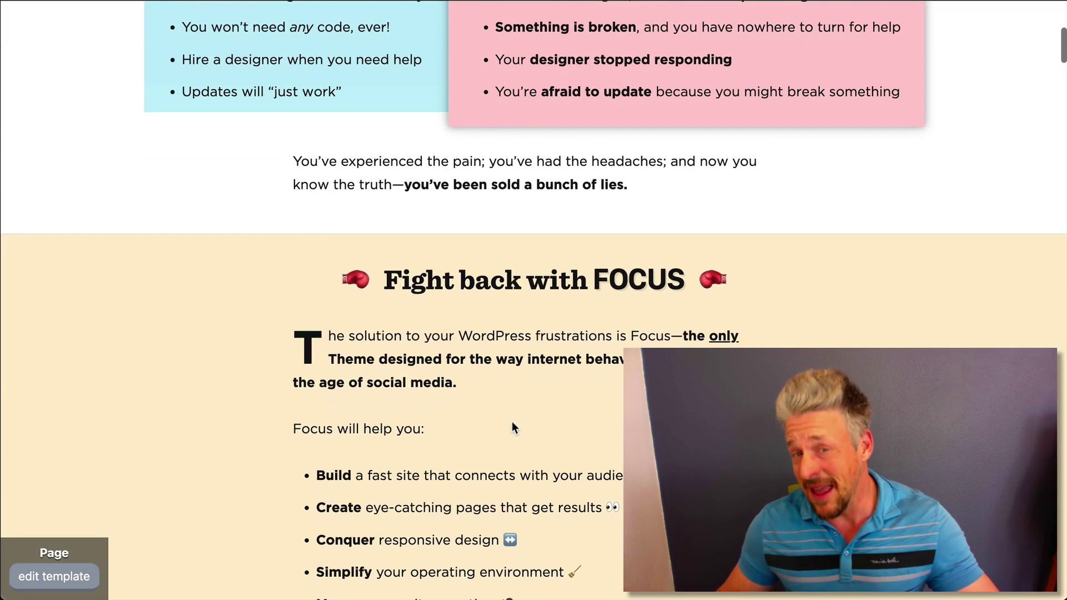
scroll(512, 422, "down", 15)
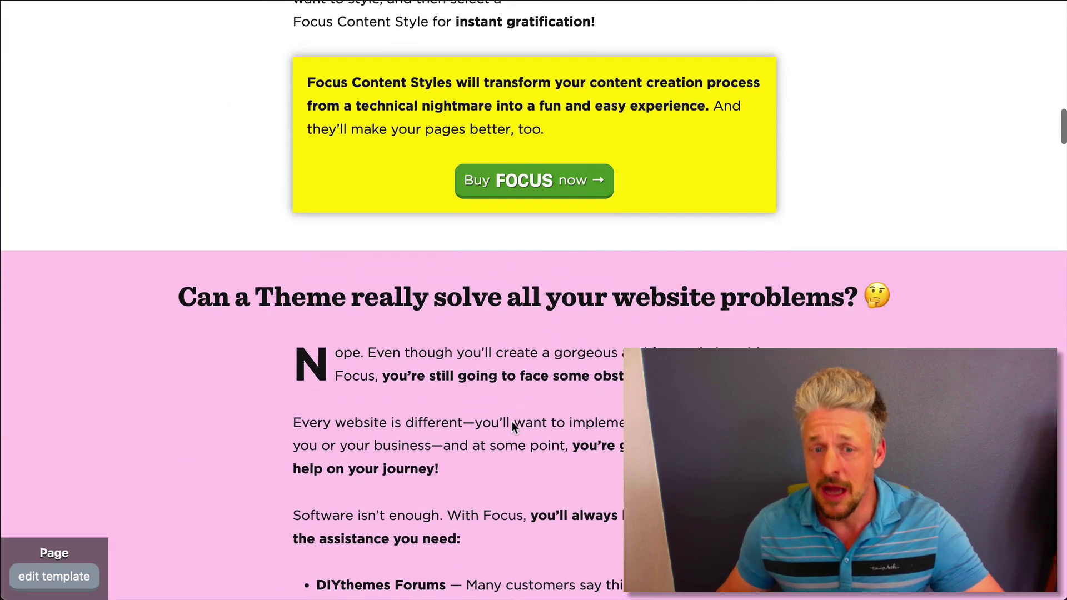
scroll(512, 422, "down", 20)
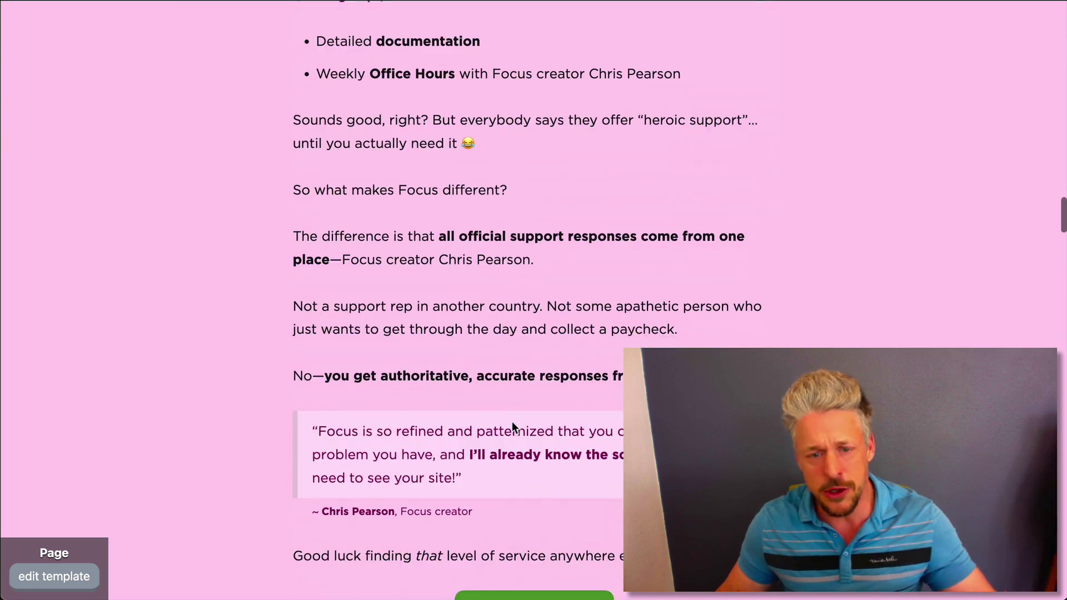
scroll(512, 421, "down", 8)
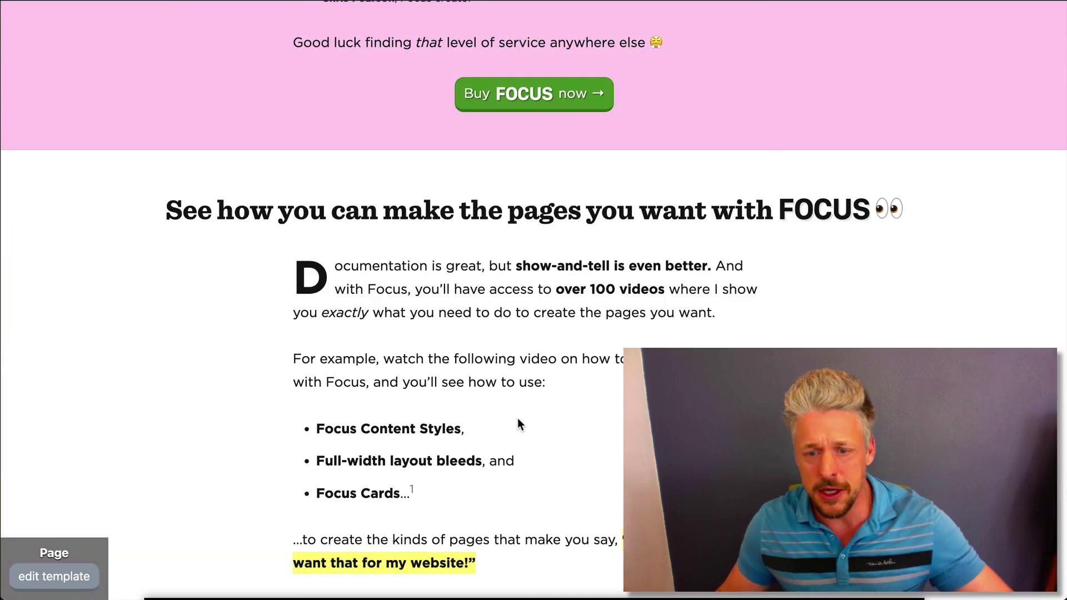
scroll(518, 421, "up", 18)
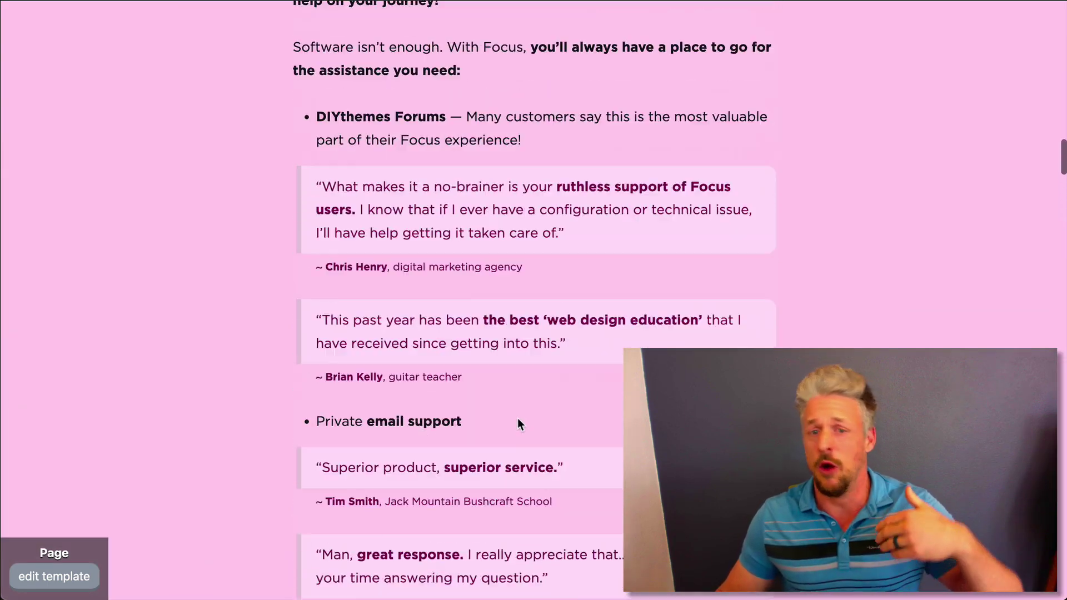
scroll(518, 421, "up", 20)
scroll(518, 420, "down", 20)
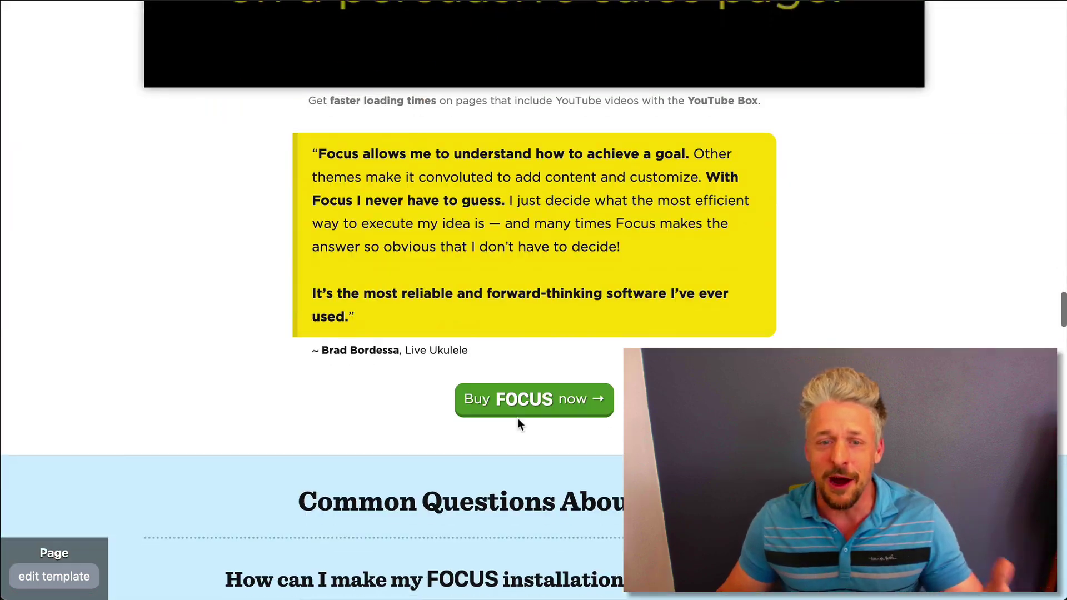
scroll(518, 418, "down", 8)
scroll(518, 418, "up", 20)
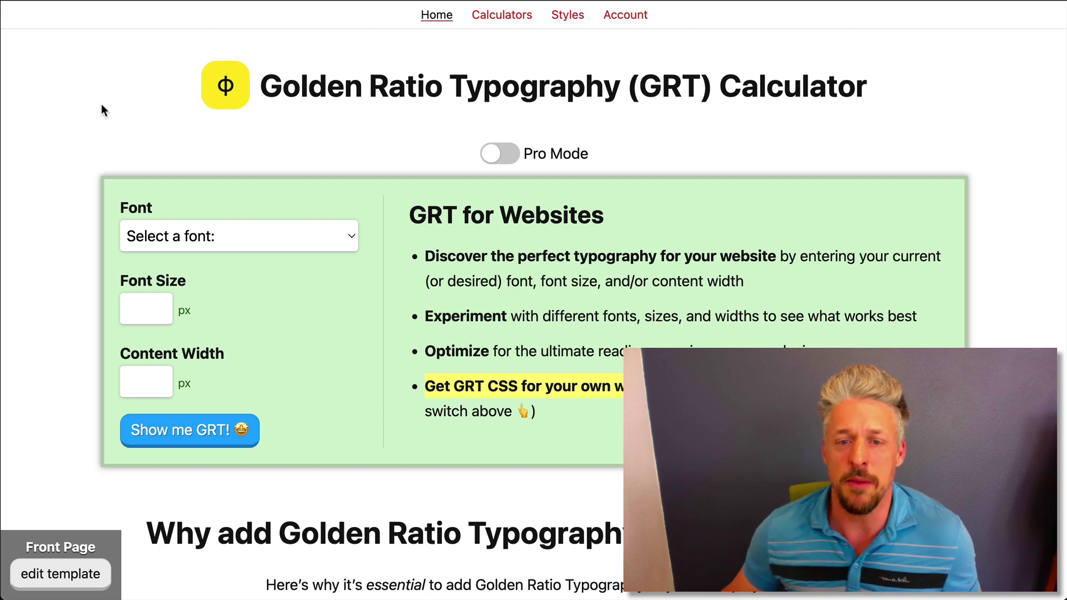
Toggle Pro Mode on and off, then browse the Calculators list and the GRT for Email calculator.
left_click(504, 155)
left_click(506, 156)
left_click(488, 25)
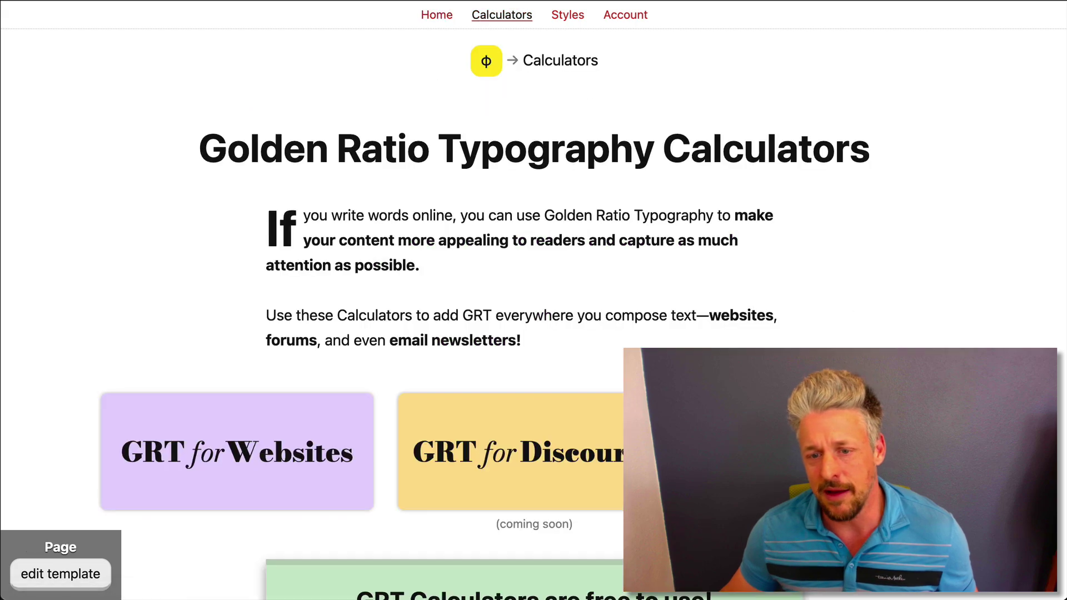
left_click(528, 341)
scroll(679, 289, "down", 20)
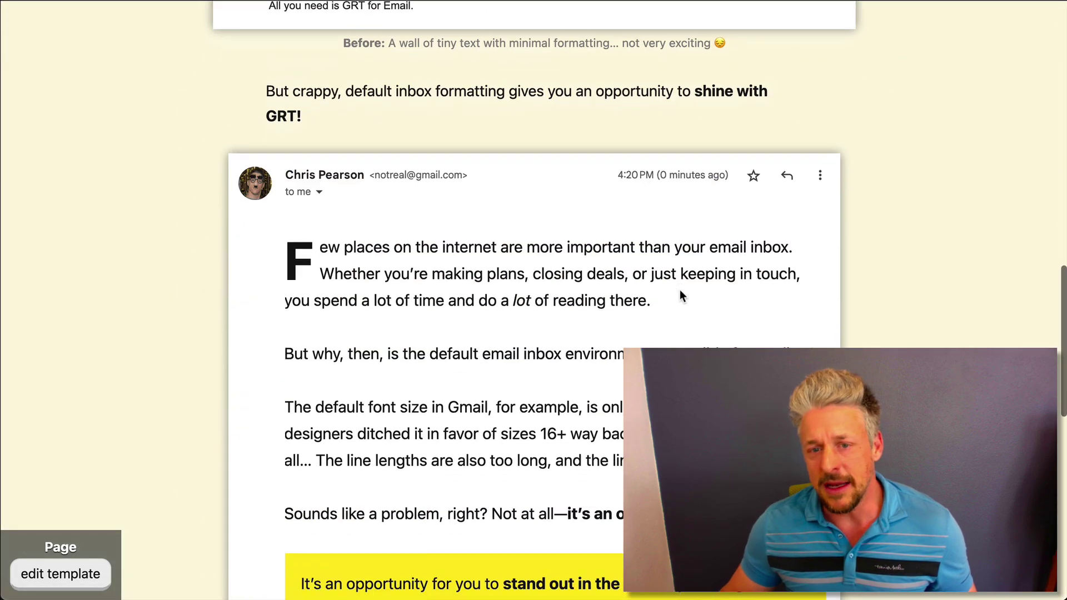
scroll(679, 289, "up", 20)
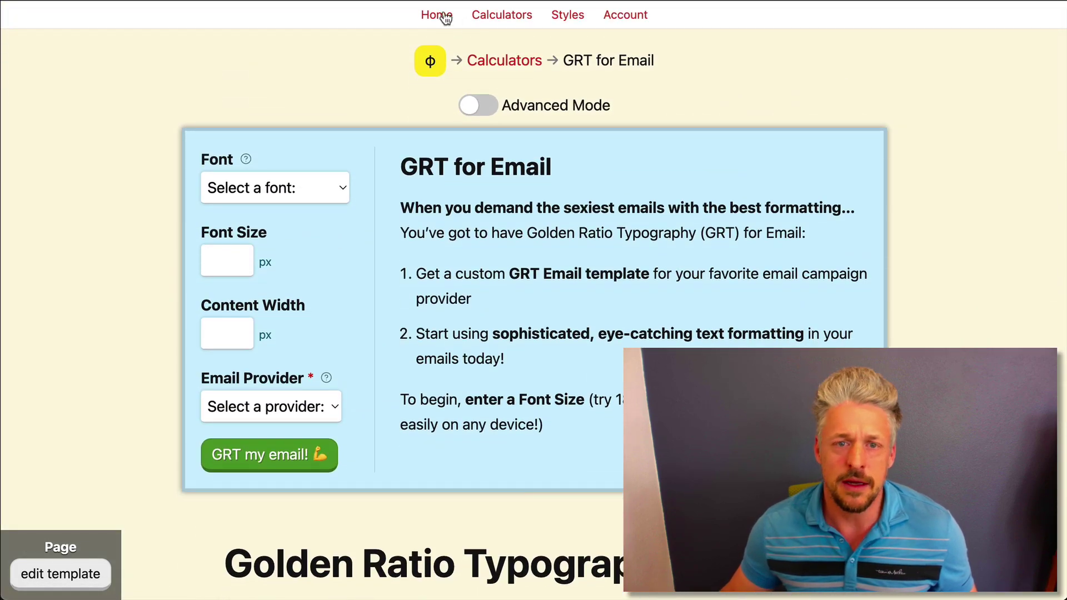
Visit the home calculator and Styles pages, then return to the home calculator page.
left_click(442, 19)
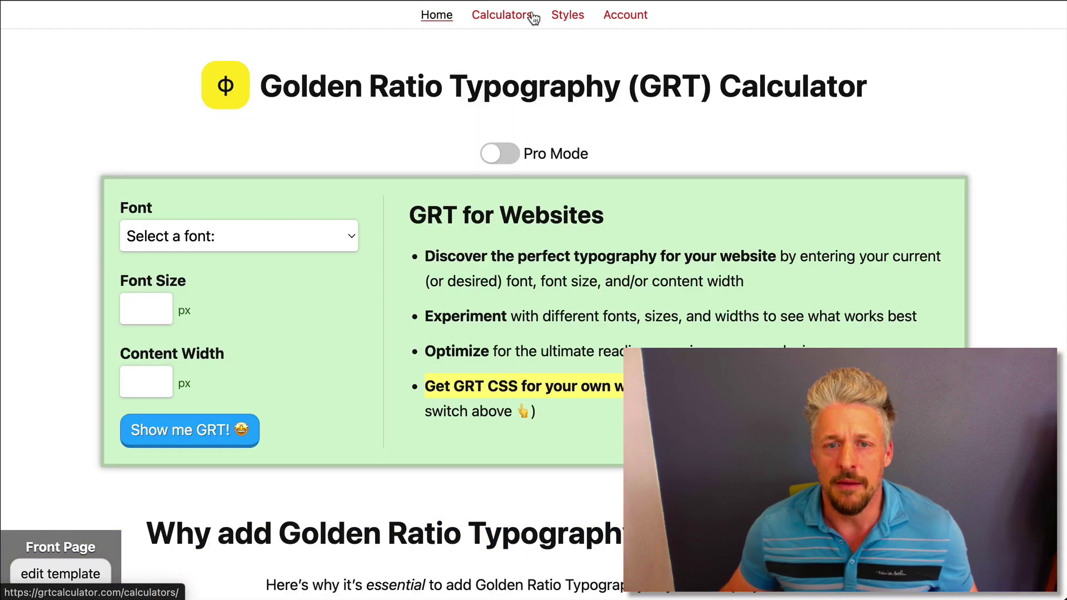
left_click(570, 19)
scroll(603, 246, "down", 10)
scroll(603, 245, "up", 10)
left_click(437, 23)
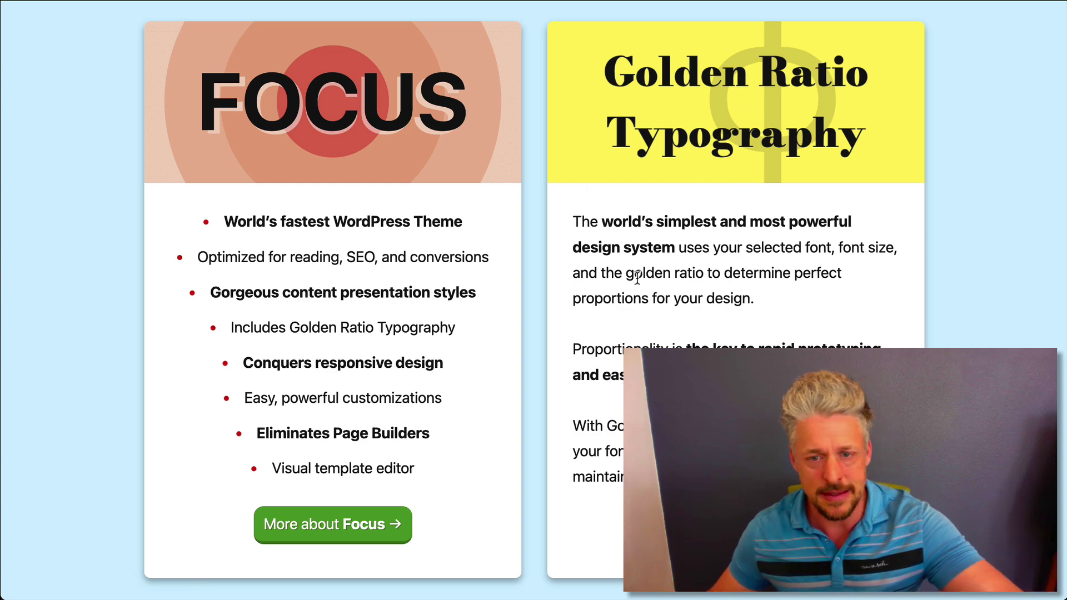
left_click_drag(582, 222, 722, 489)
left_click(542, 314)
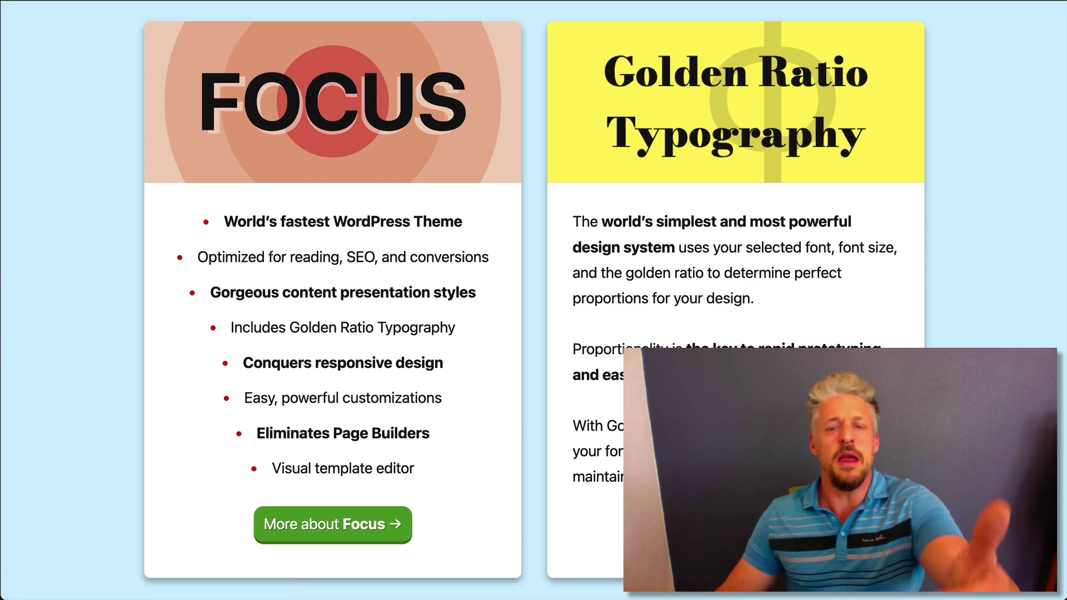
scroll(661, 309, "up", 8)
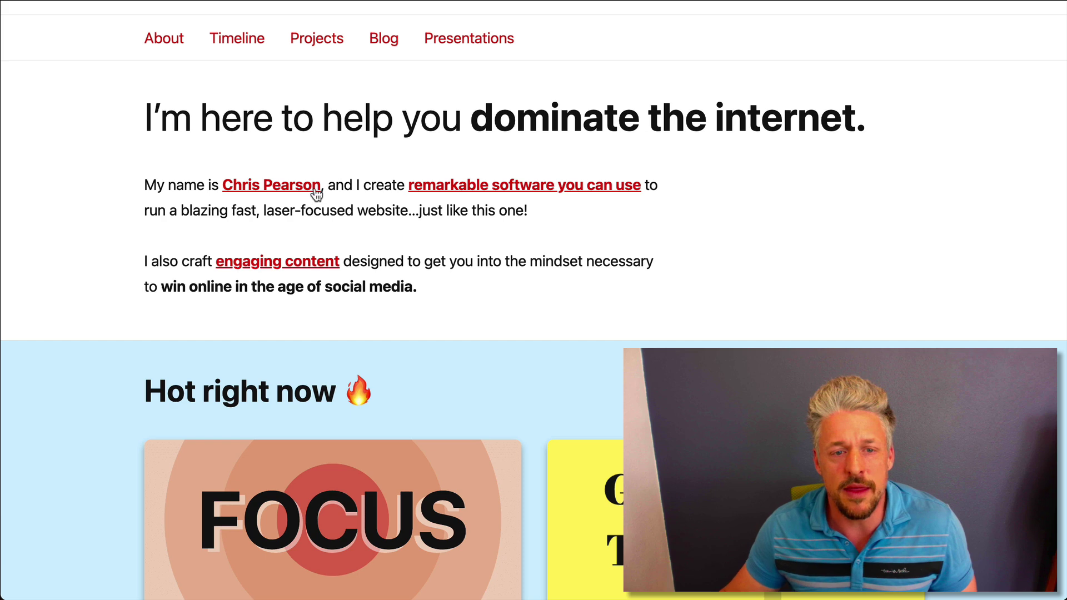
Scroll down and up through the Focus and GRT project cards page.
scroll(519, 351, "down", 2)
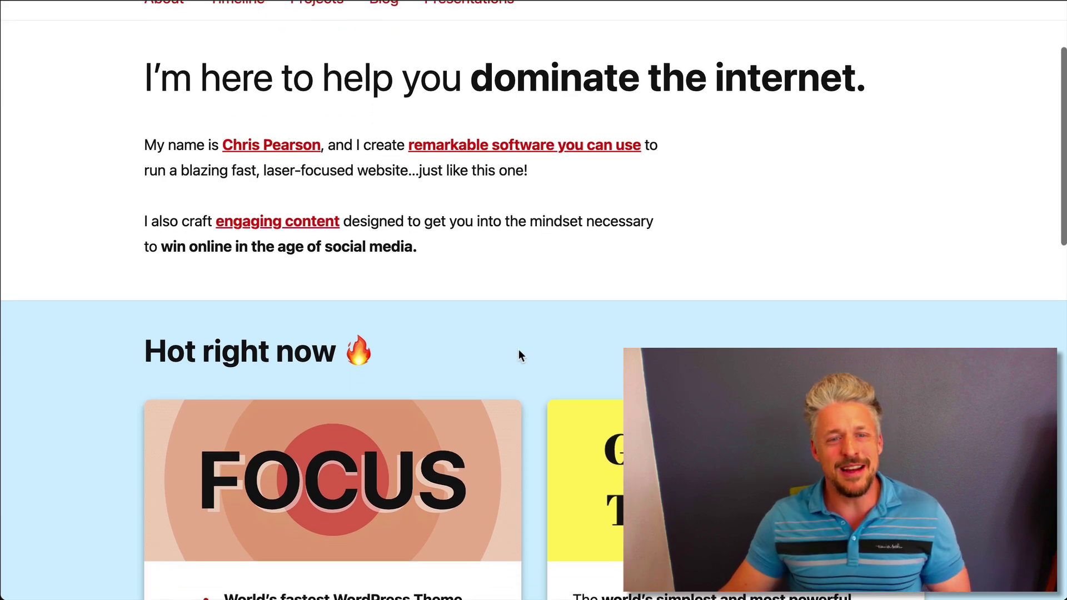
scroll(520, 356, "down", 2)
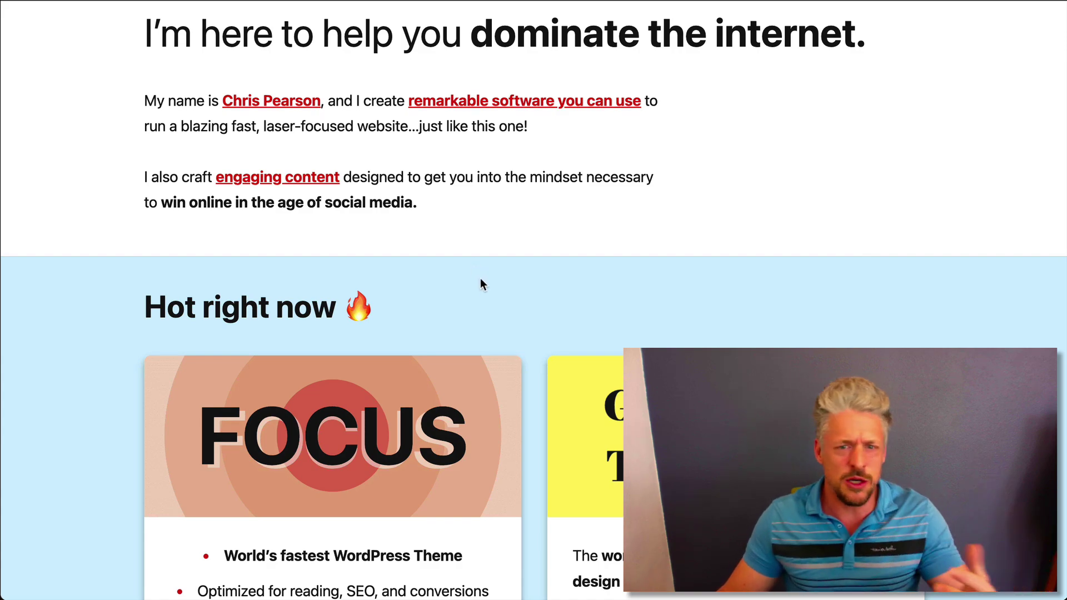
scroll(481, 284, "down", 15)
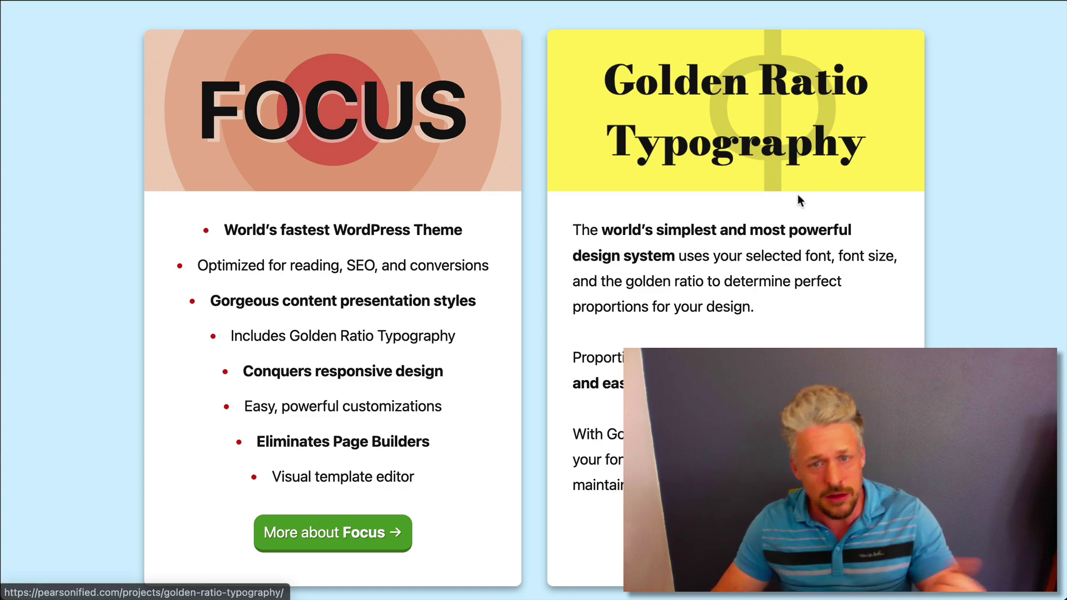
scroll(786, 222, "up", 8)
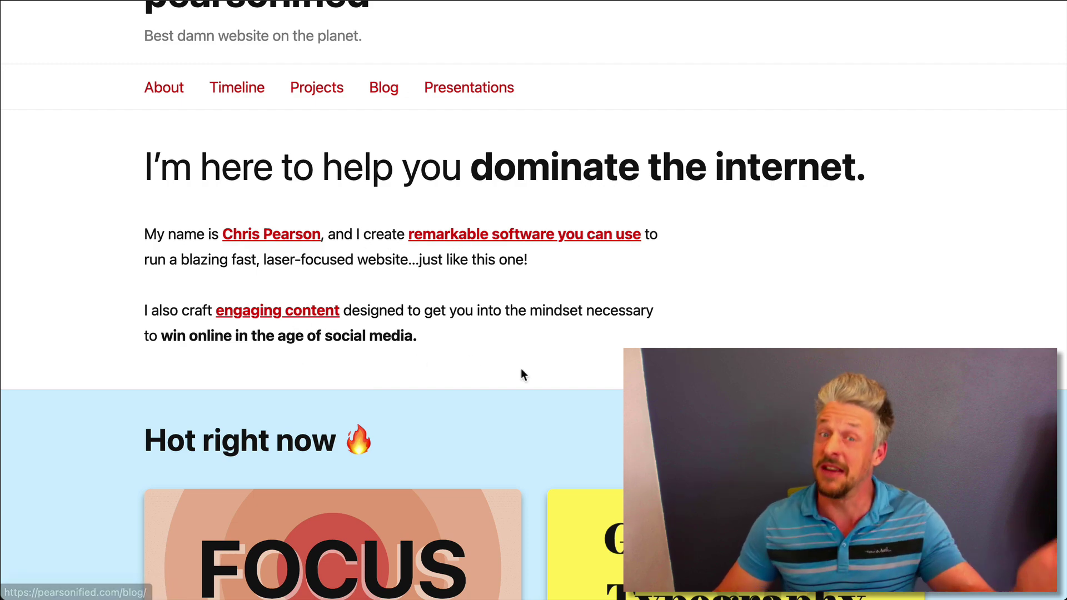
scroll(604, 353, "down", 8)
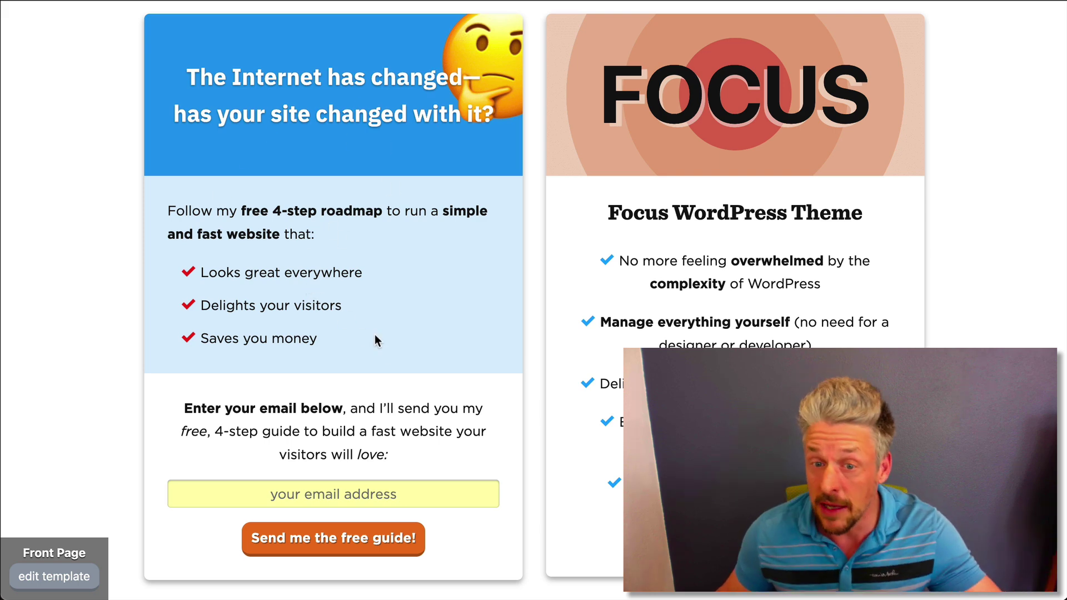
Focus the opt-in email field, dismiss its autofill suggestions, and open the Focus add-on cards page.
left_click(347, 495)
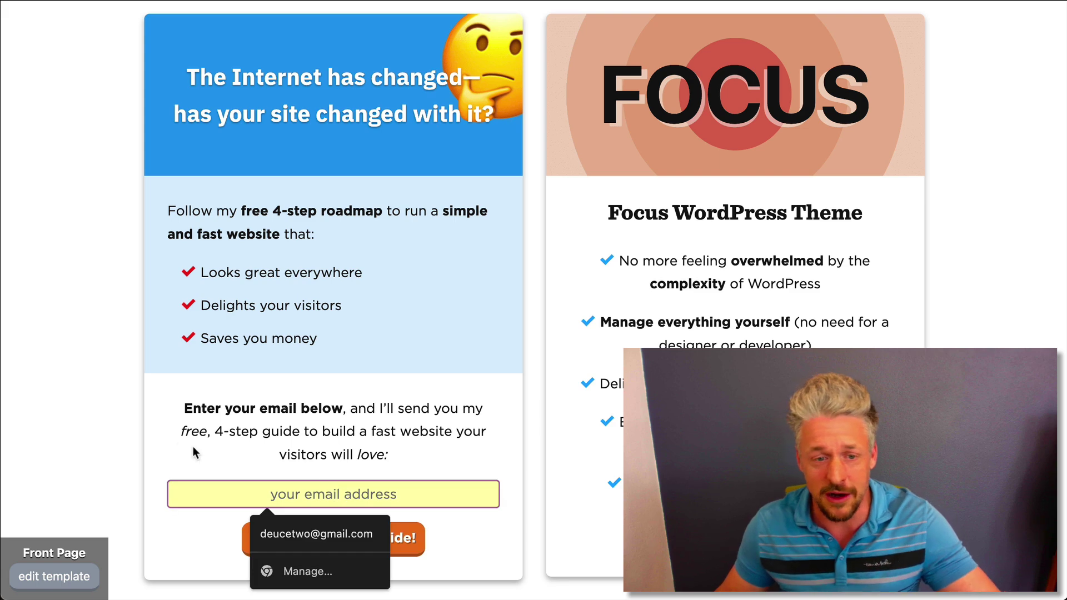
left_click(161, 439)
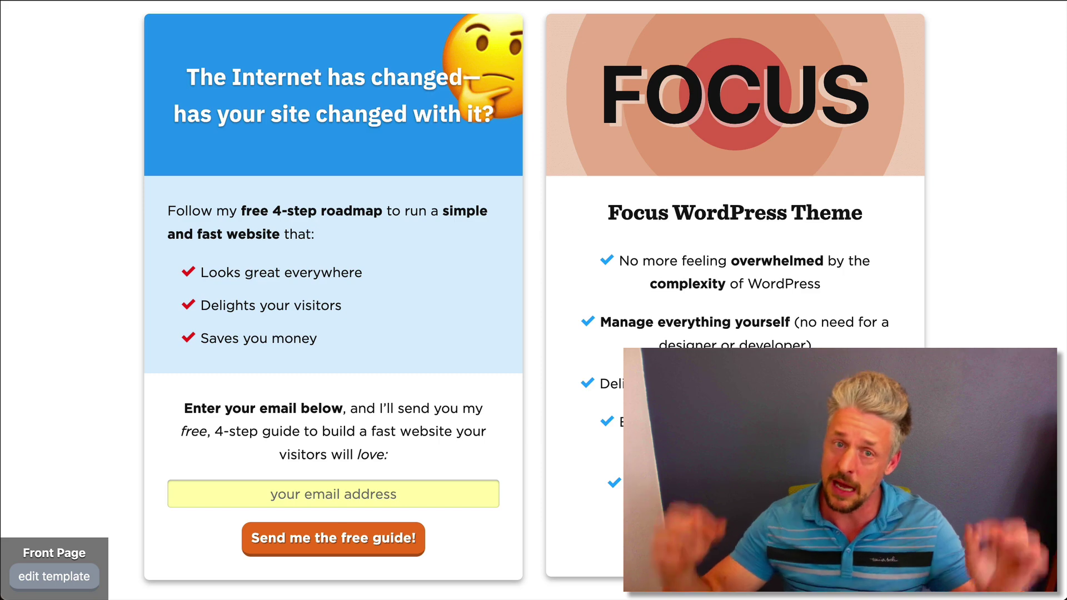
left_click(543, 67)
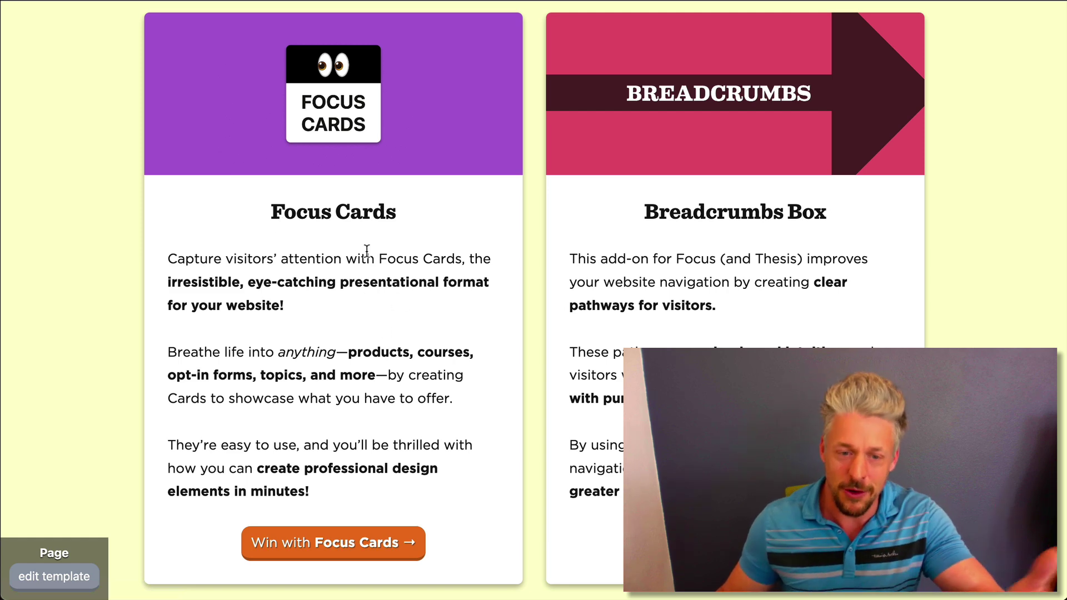
Highlight the Focus Cards heading, scroll the add-on page, then switch to the jimclair.com front page tab.
left_click_drag(271, 212, 455, 218)
left_click(456, 218)
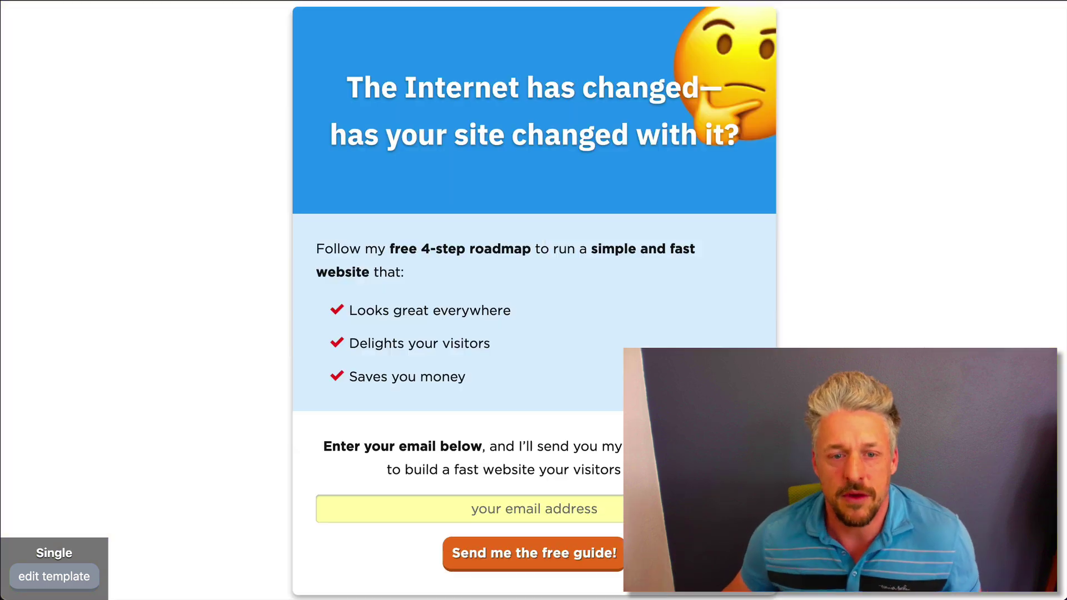
scroll(809, 138, "down", 1)
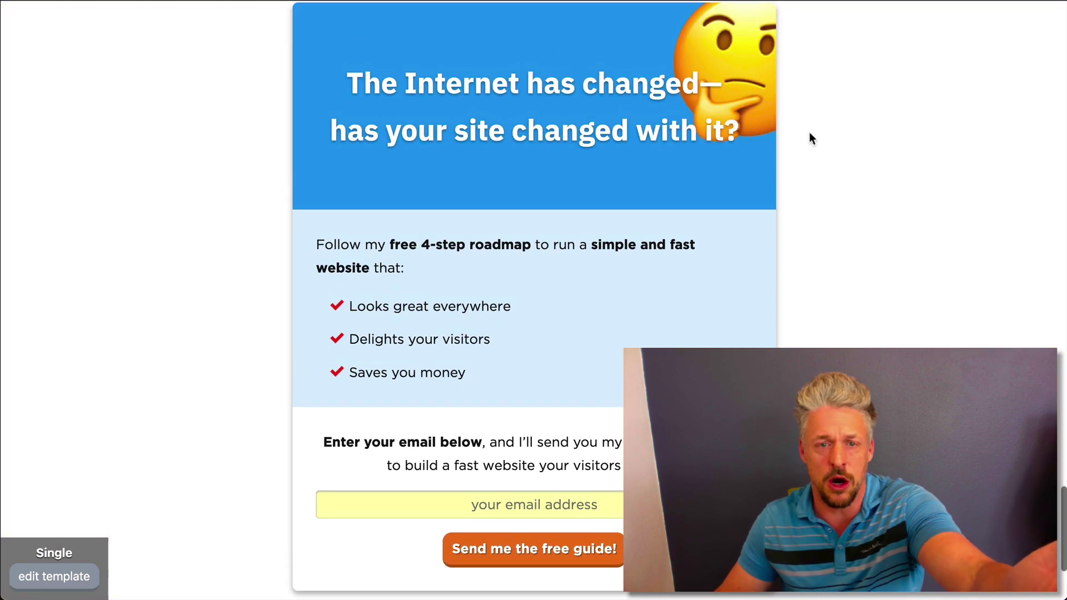
scroll(809, 138, "up", 15)
scroll(809, 138, "down", 12)
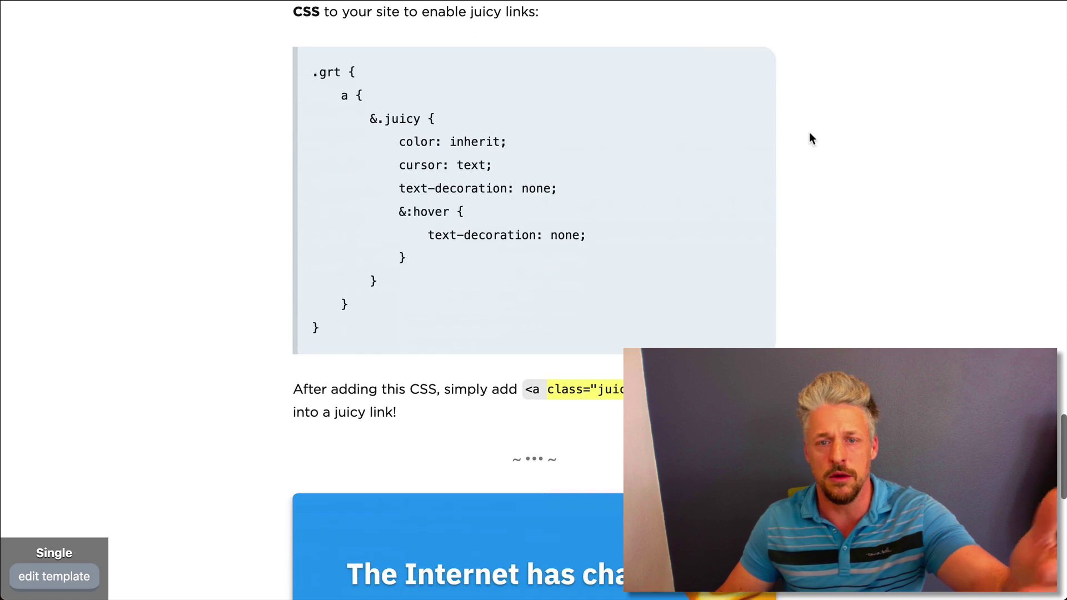
scroll(810, 138, "down", 4)
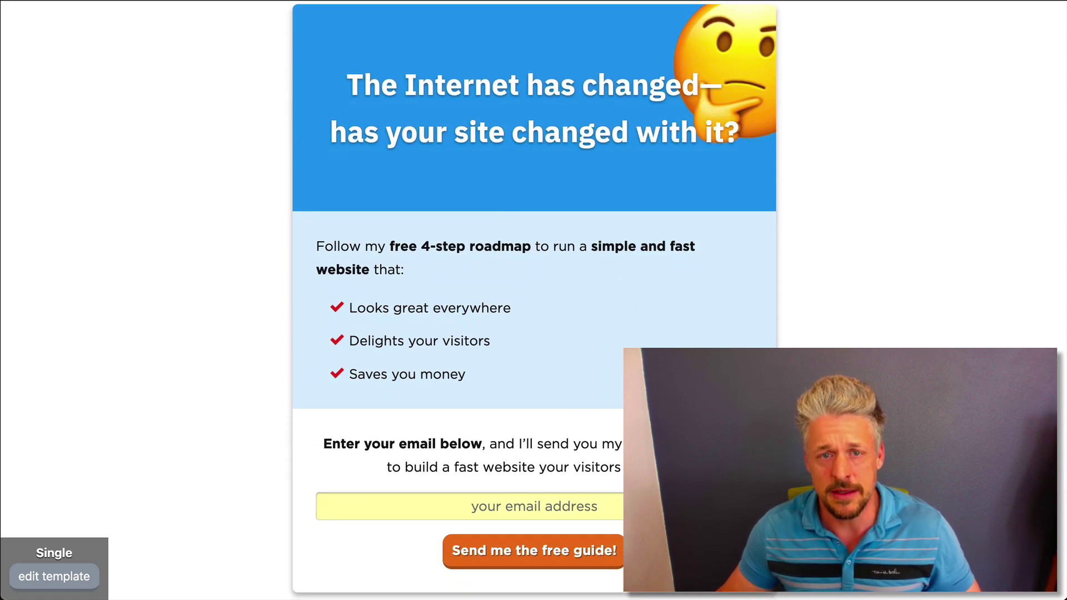
left_click(511, 1)
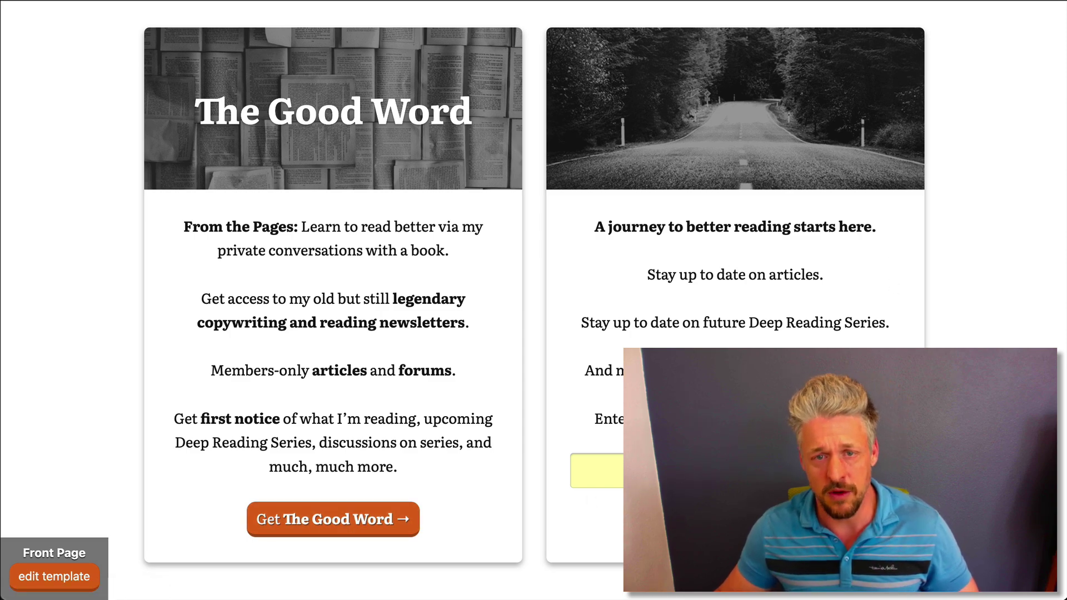
Scroll the jimclair.com front page, then return to the opt-in post tab with Ctrl+Tab.
scroll(445, 159, "up", 15)
scroll(446, 107, "down", 16)
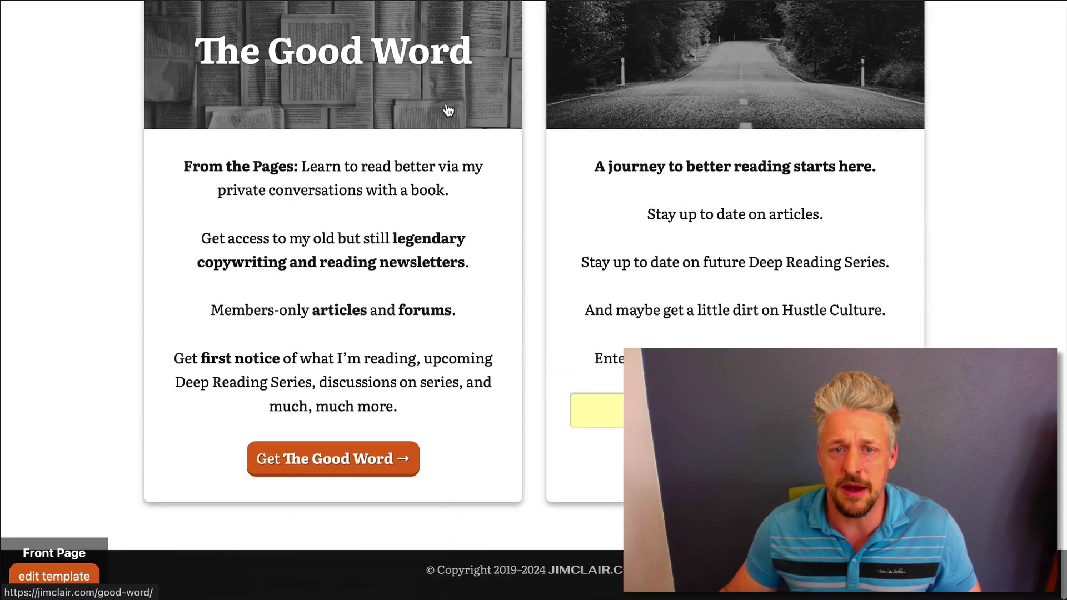
scroll(448, 110, "up", 2)
scroll(448, 110, "down", 1)
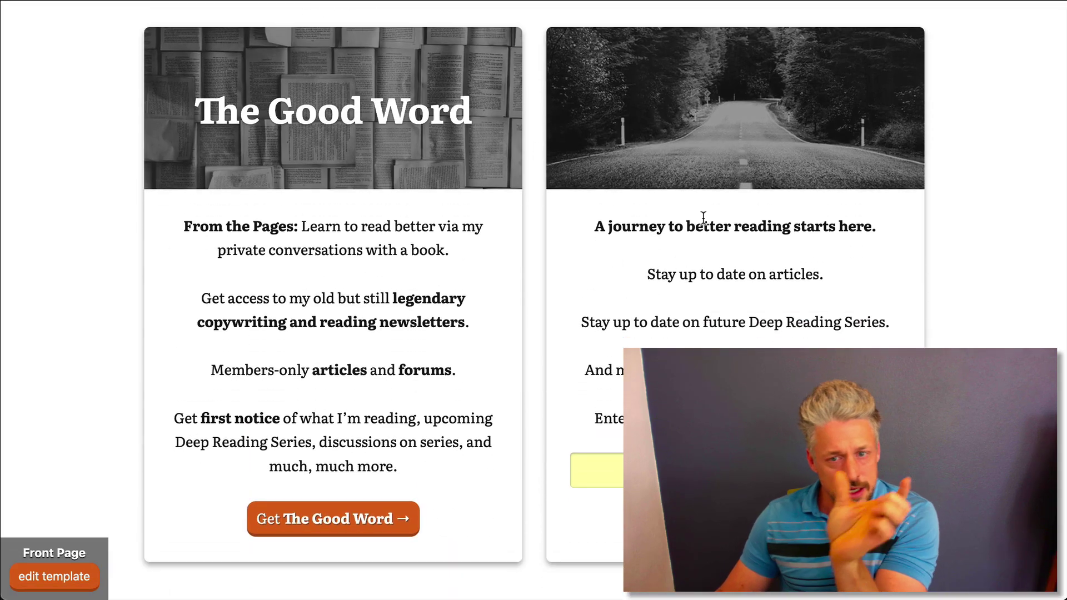
key("ctrl+Tab")
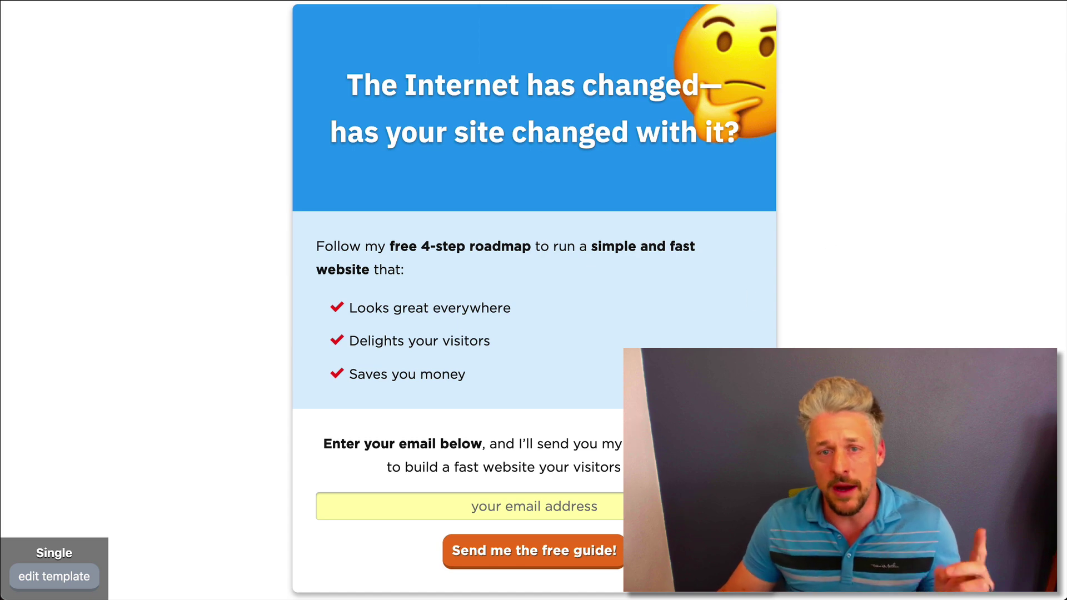
Switch to the grtcalculator.com tab showing the GRT for Websites, Discourse and Email cards.
left_click(600, 1)
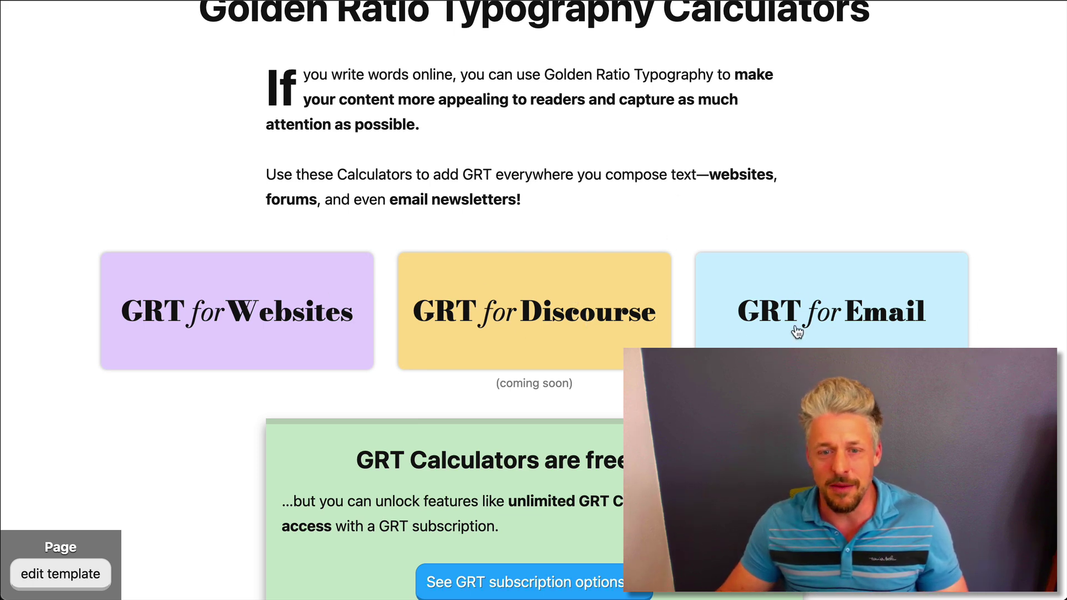
Open DevTools, shrink its panel, and enable Responsive device emulation.
key("super+alt+i")
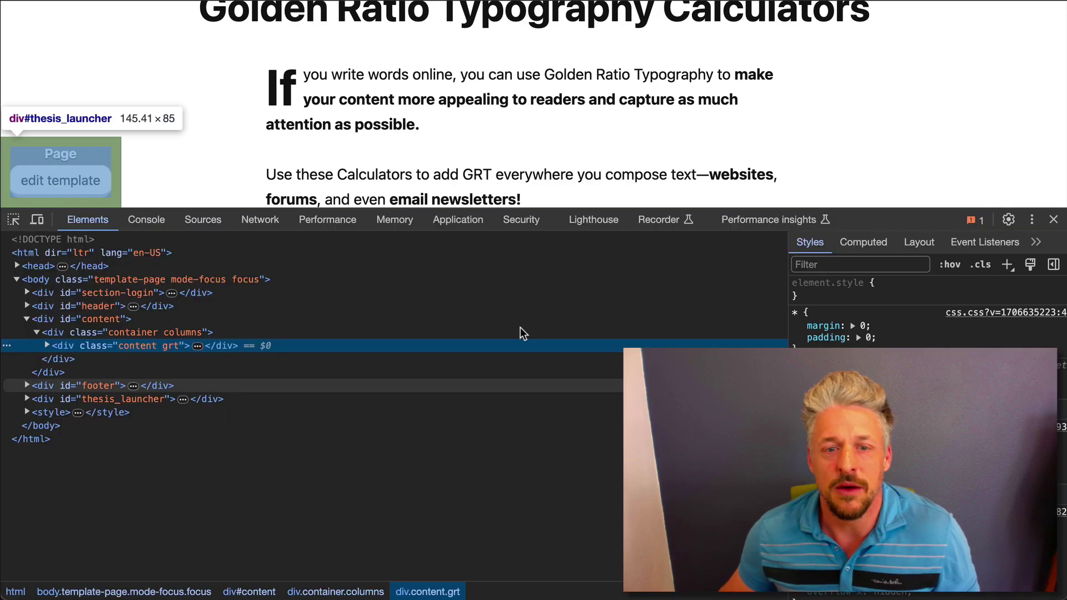
left_click_drag(893, 211, 890, 487)
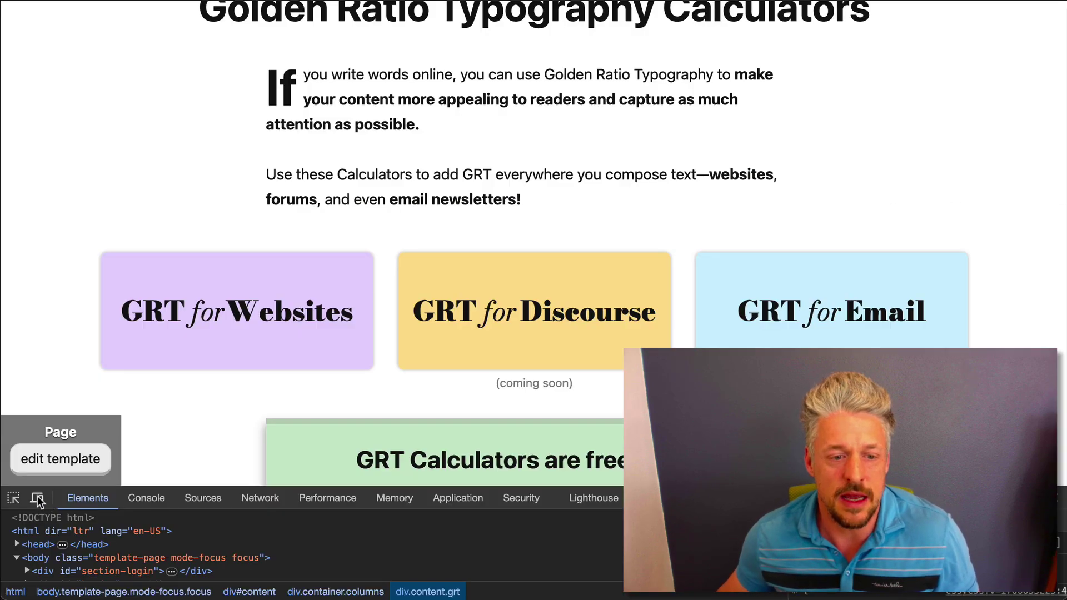
left_click(36, 498)
left_click(438, 12)
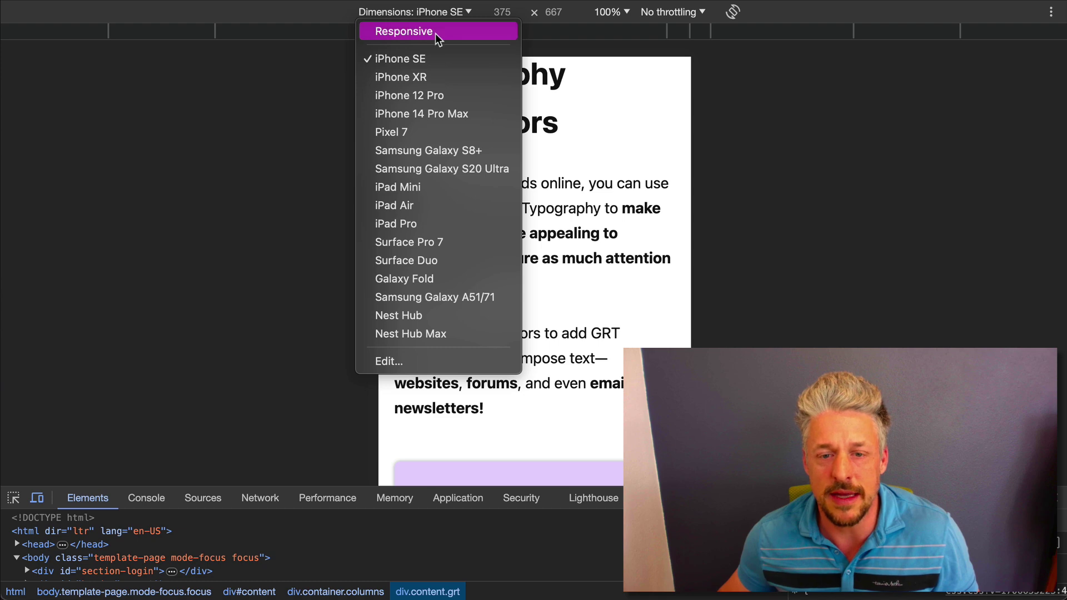
left_click(435, 34)
Test a narrow viewport, widen it until cards form two columns, then turn emulation off.
scroll(629, 278, "down", 3)
scroll(629, 278, "down", 2)
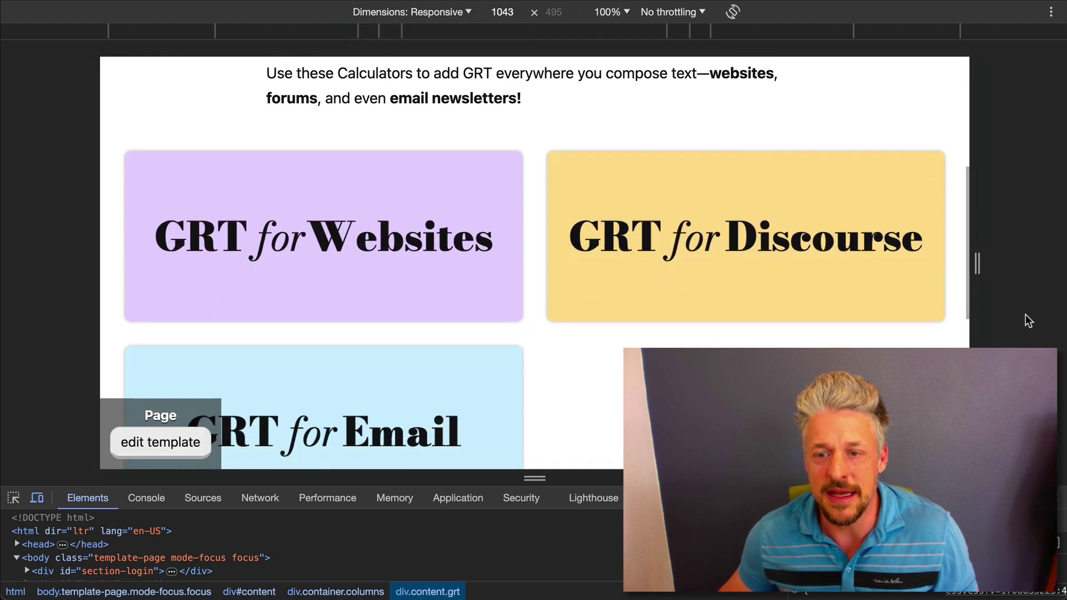
left_click_drag(979, 298, 681, 327)
scroll(778, 336, "down", 3)
scroll(578, 361, "down", 3)
scroll(578, 361, "up", 5)
scroll(578, 361, "down", 2)
left_click_drag(686, 264, 1022, 261)
scroll(889, 260, "up", 2)
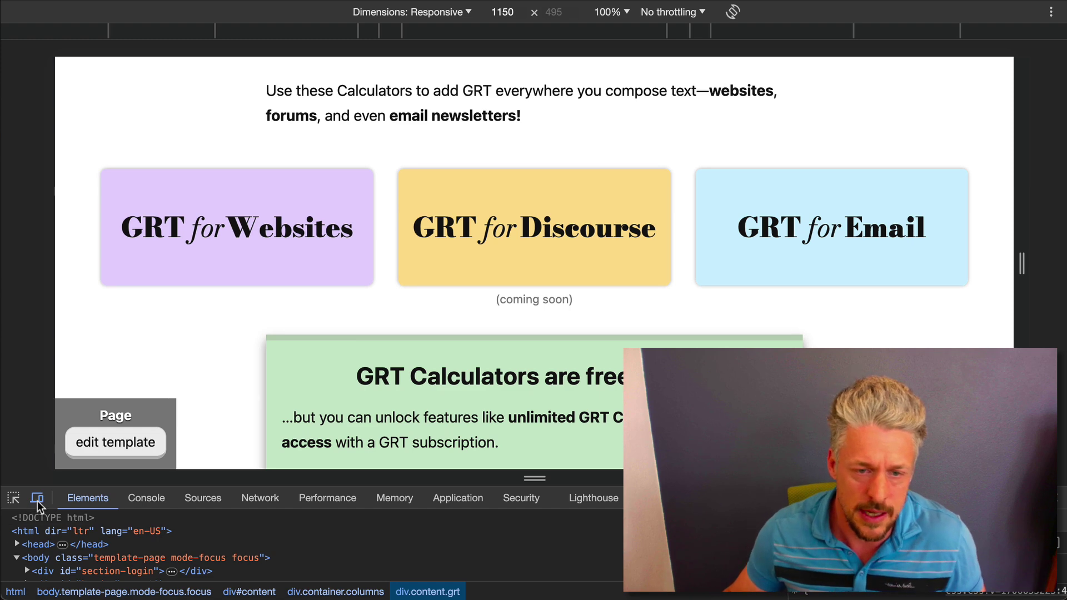
left_click(38, 499)
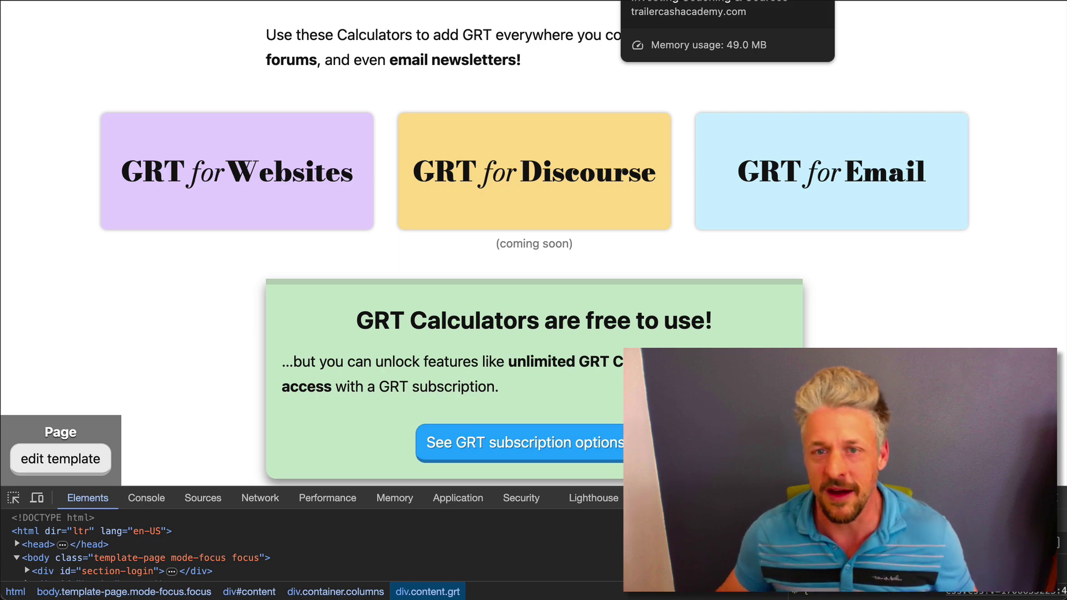
Switch to the Trailer Cash Academy tab and select, then deselect, the $11,000 Profit heading.
left_click(687, 1)
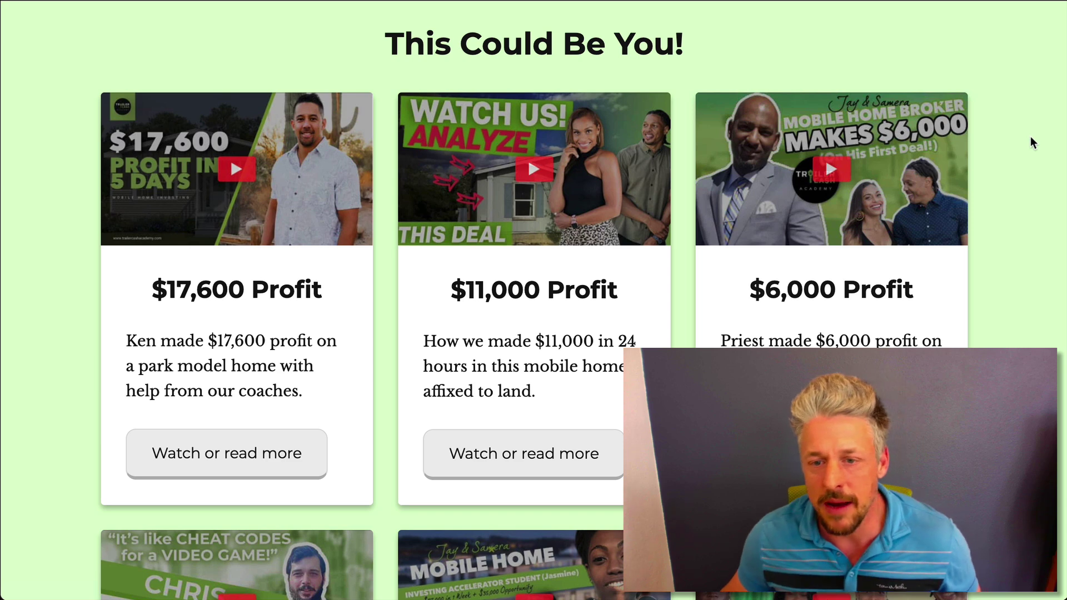
scroll(1030, 136, "down", 1)
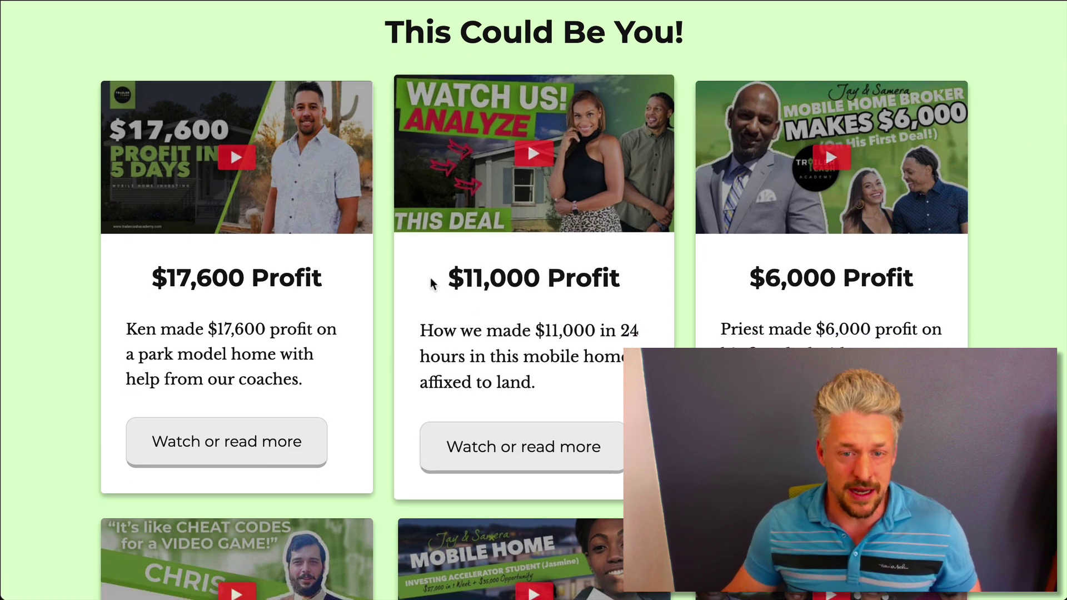
left_click_drag(433, 284, 657, 282)
left_click(654, 287)
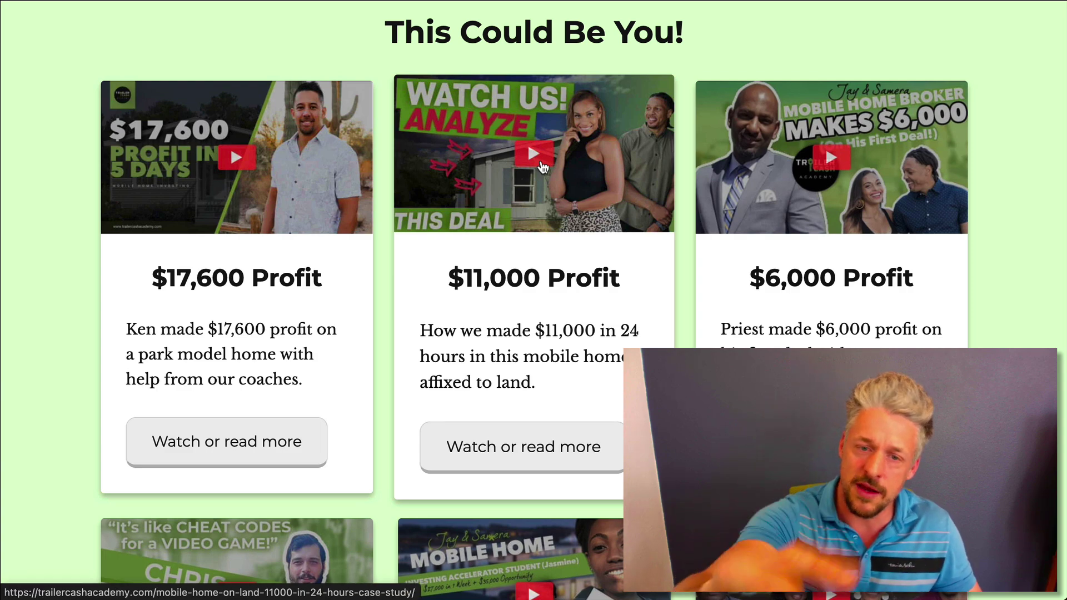
left_click(533, 328)
scroll(635, 343, "down", 7)
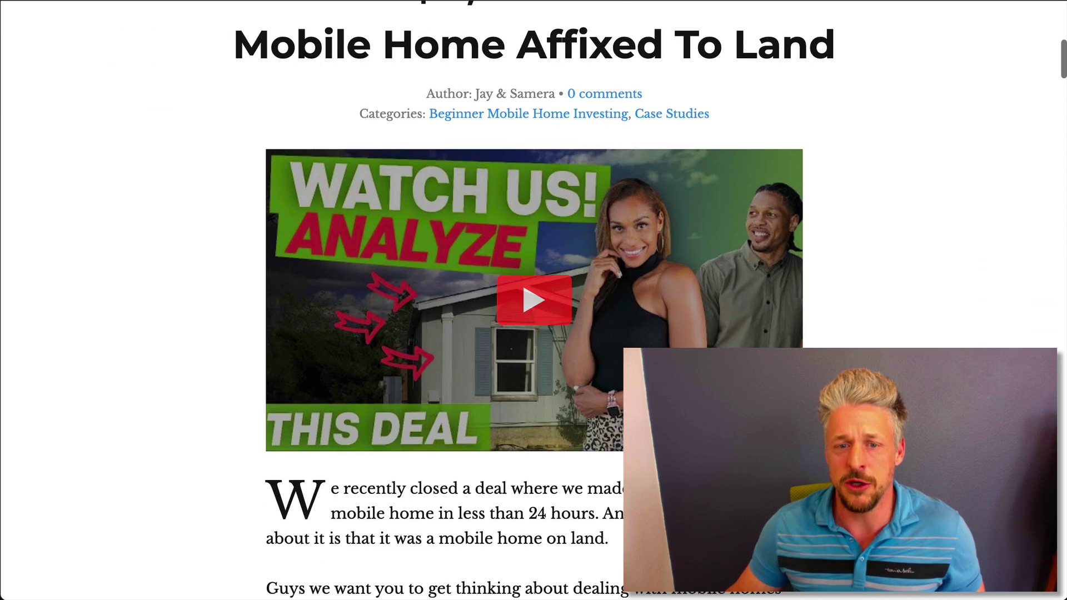
scroll(635, 343, "down", 15)
scroll(635, 343, "up", 20)
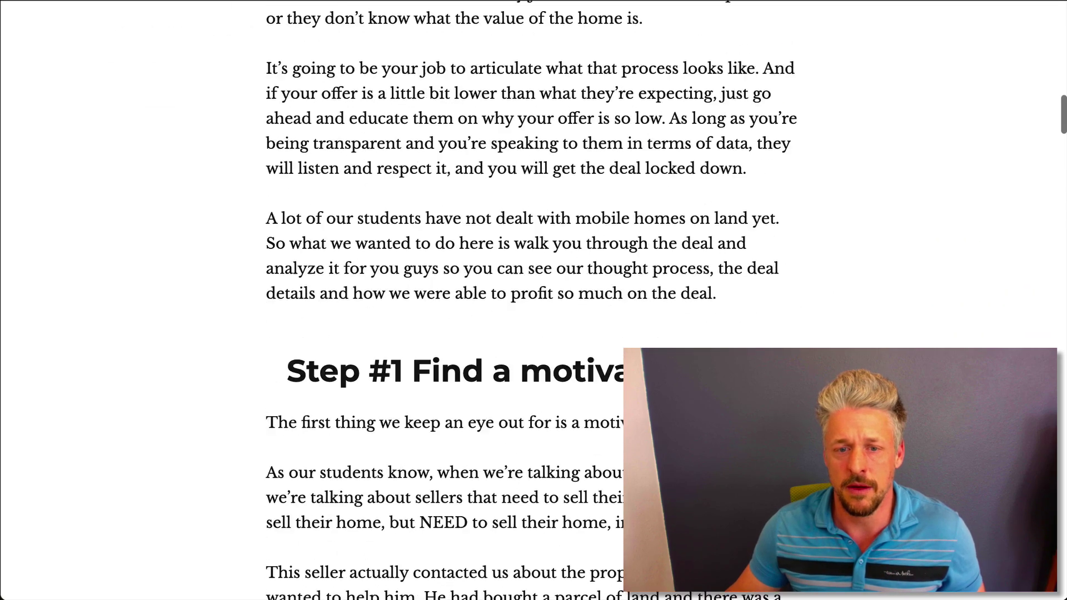
scroll(534, 300, "down", 1)
key("alt+Left")
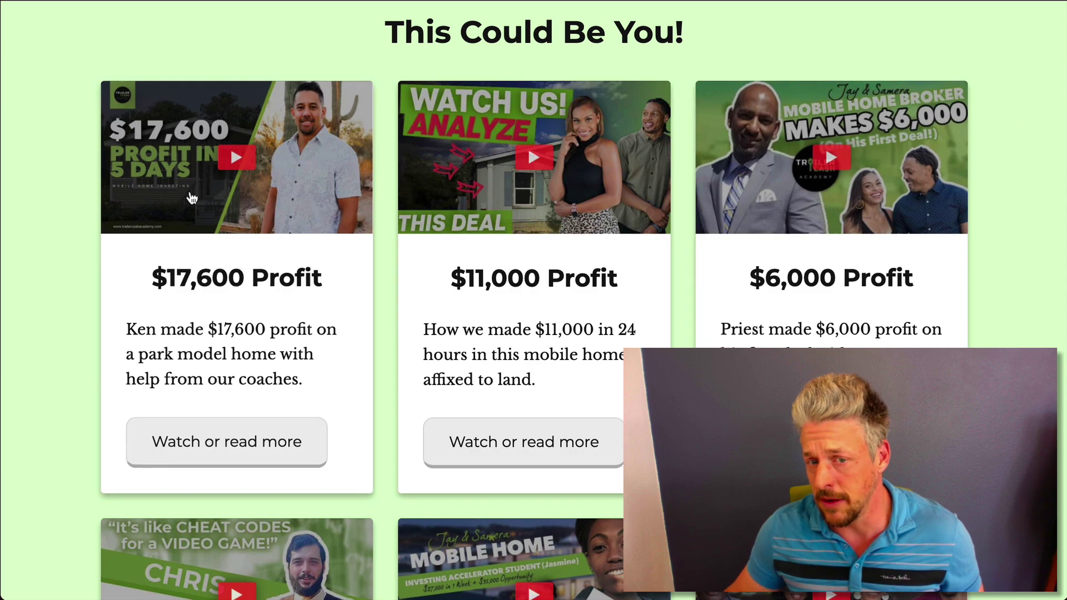
scroll(826, 298, "down", 5)
scroll(828, 305, "down", 3)
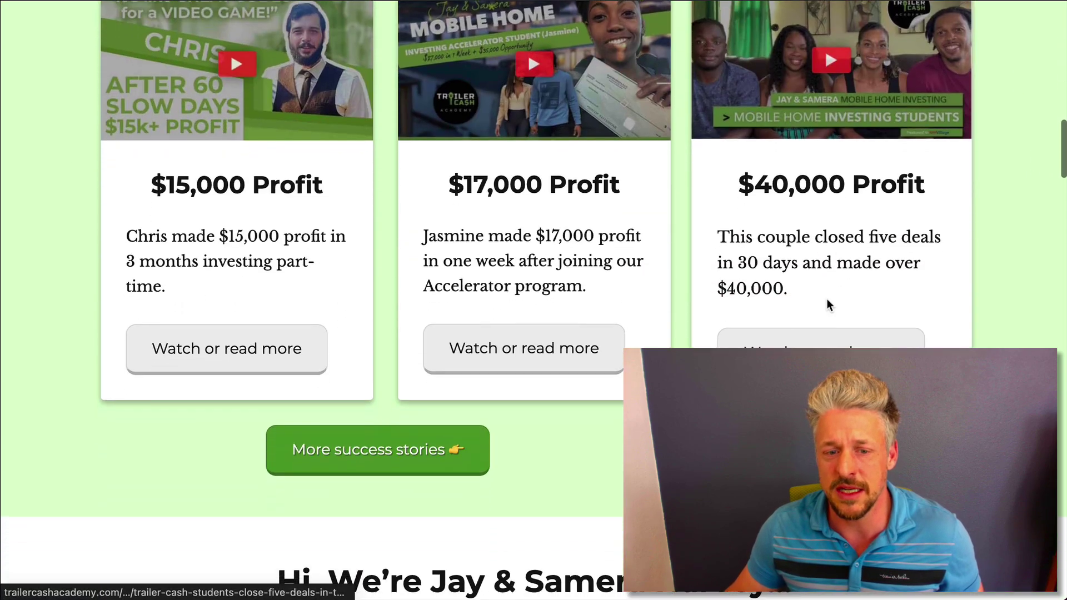
scroll(828, 304, "up", 9)
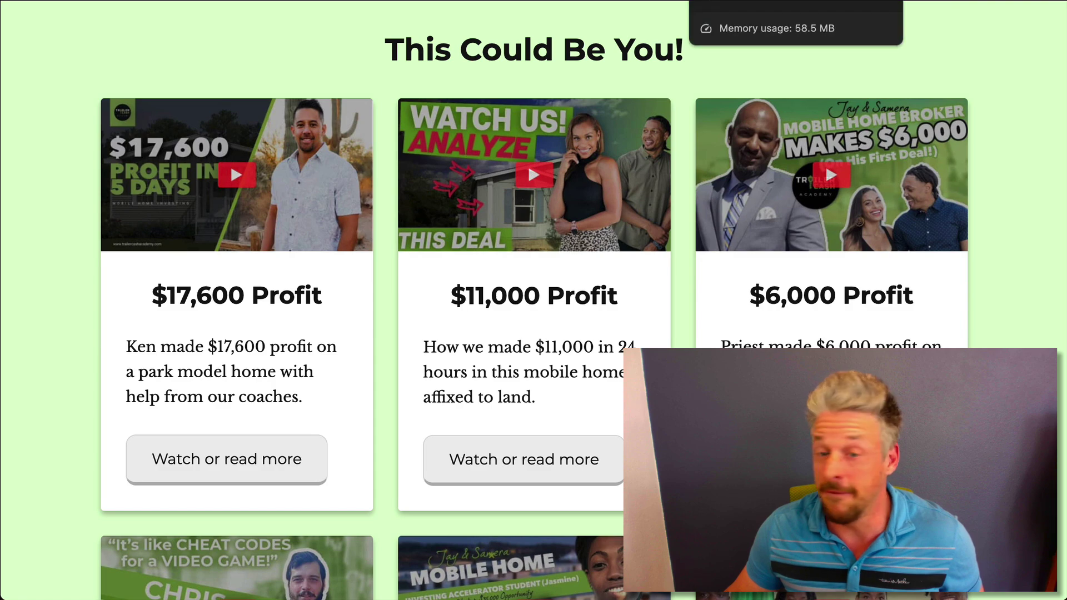
Switch to the Cards documentation tab and select, then deselect, the Standard card's paragraph.
left_click(766, 4)
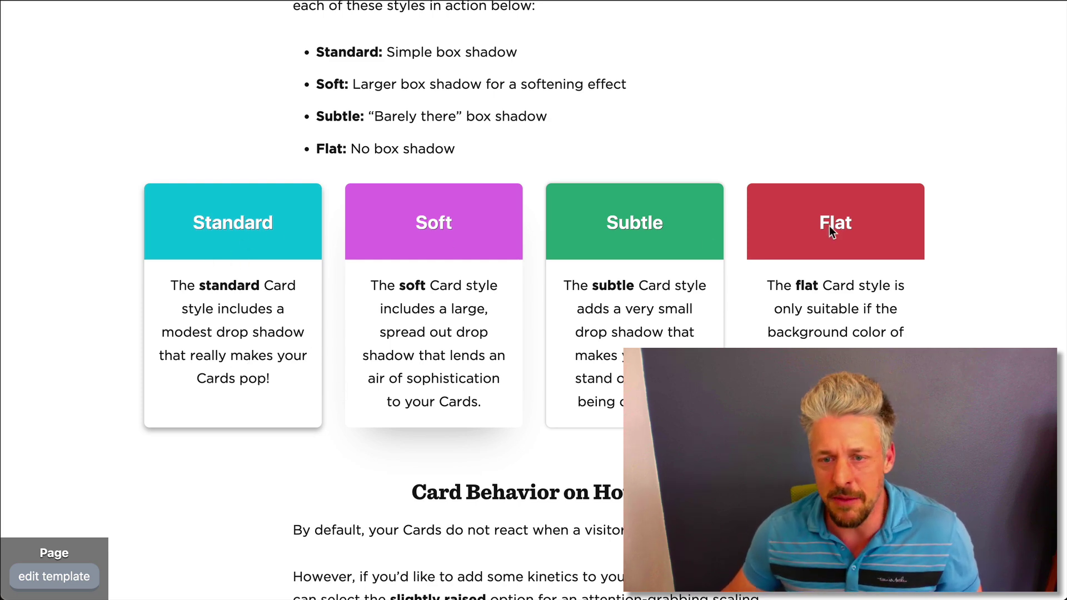
triple_click(182, 316)
left_click(264, 398)
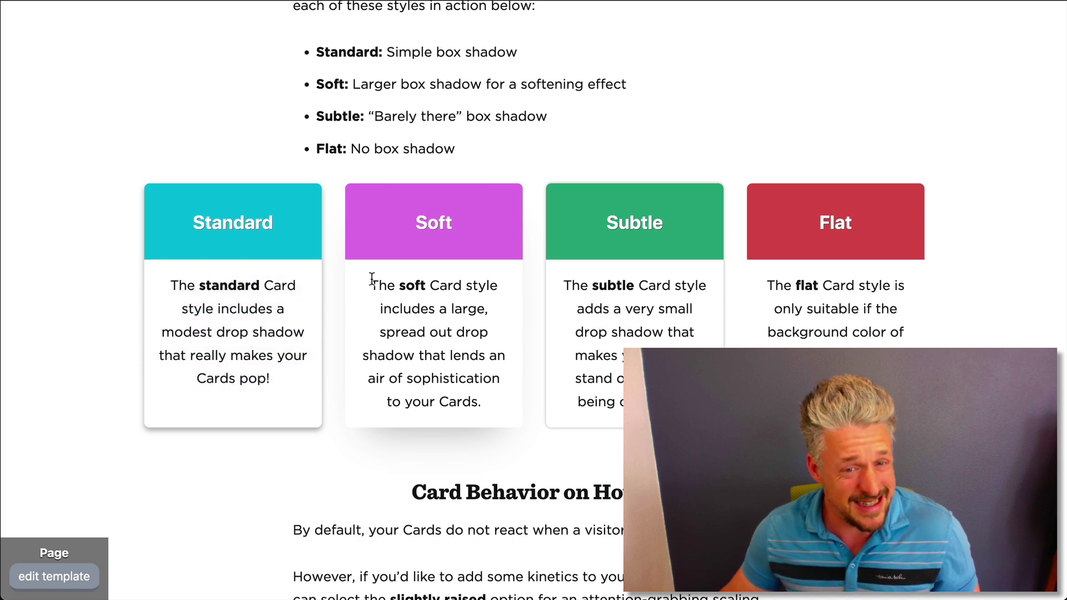